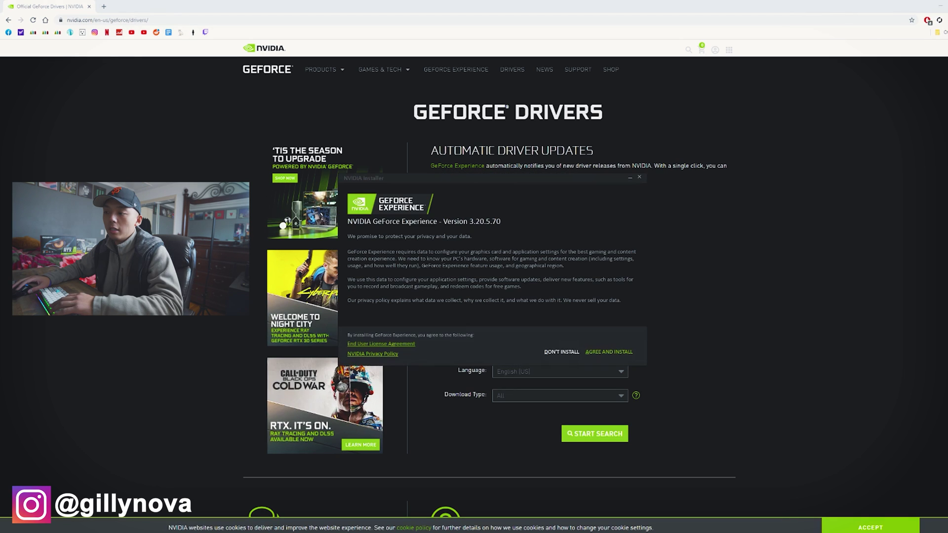
Accept the license terms and start installing GeForce Experience 3.20.5.70
left_click(608, 352)
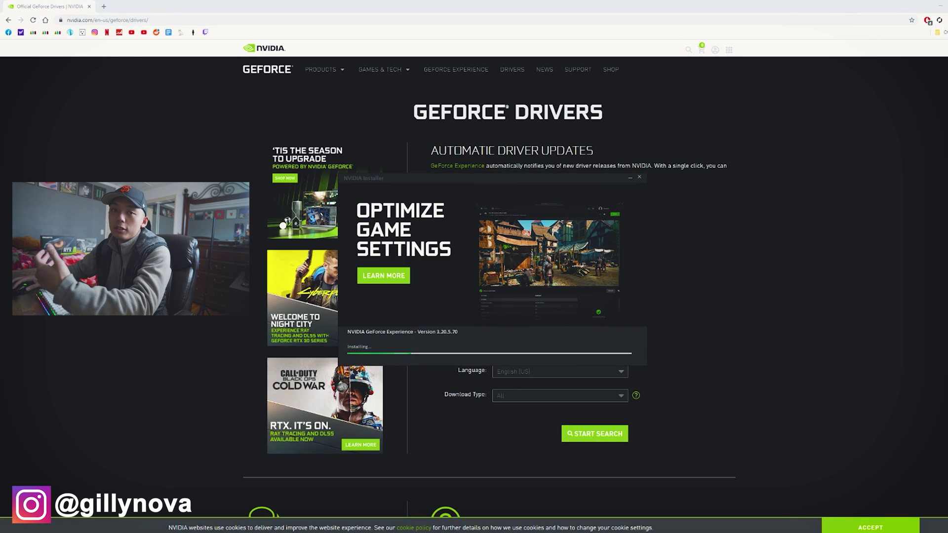